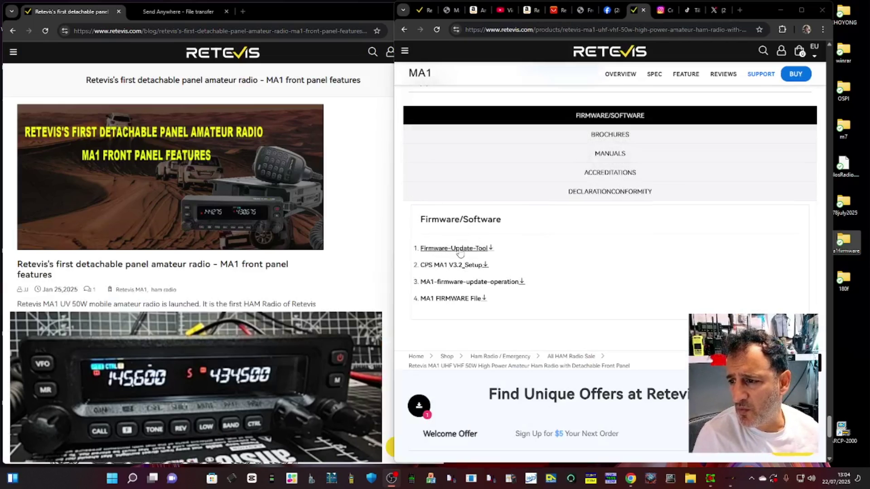
Download the Firmware-Update-Tool, MA1 firmware update operation guide and MA1 FIRMWARE File, dismissing each download dialog.
left_click(459, 248)
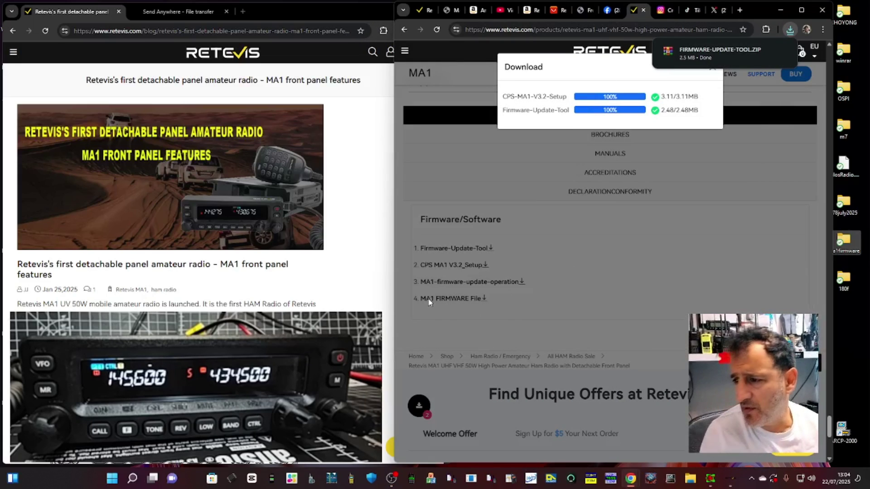
left_click(361, 280)
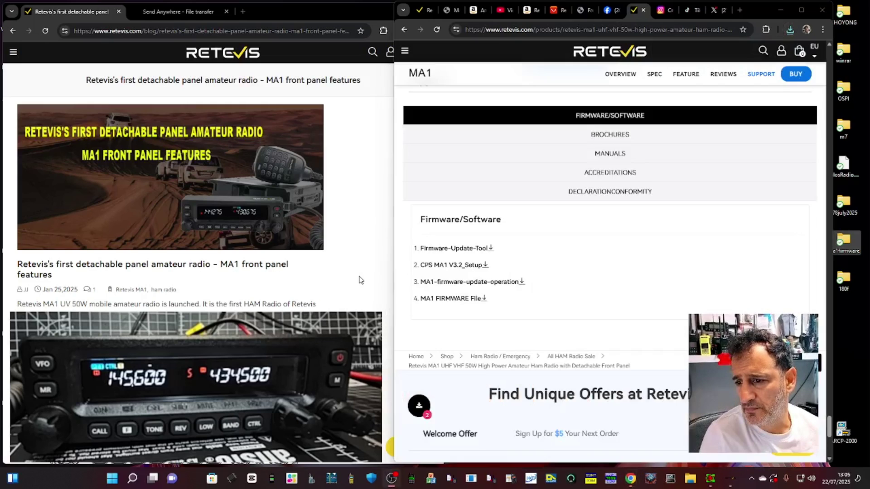
left_click(490, 282)
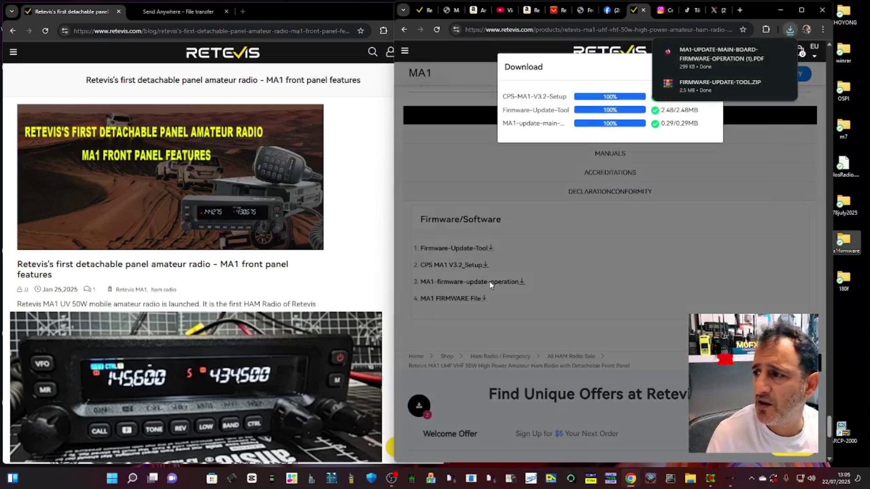
left_click(774, 132)
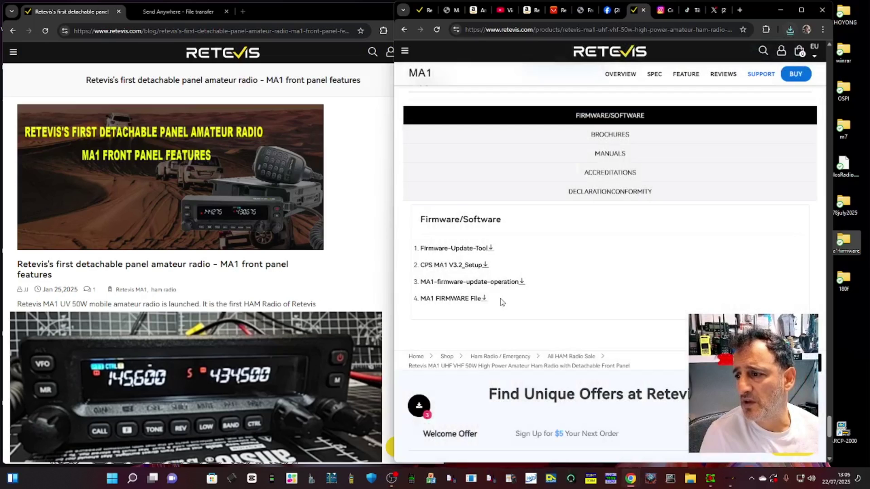
left_click(462, 300)
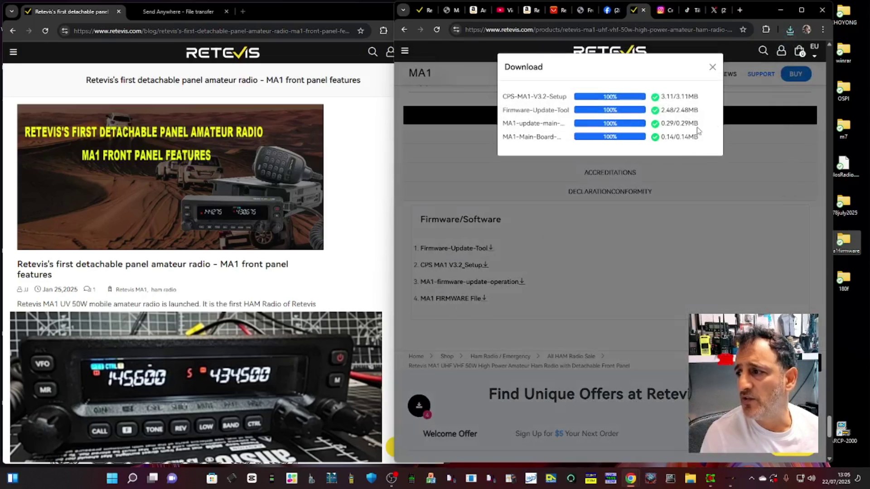
left_click(654, 214)
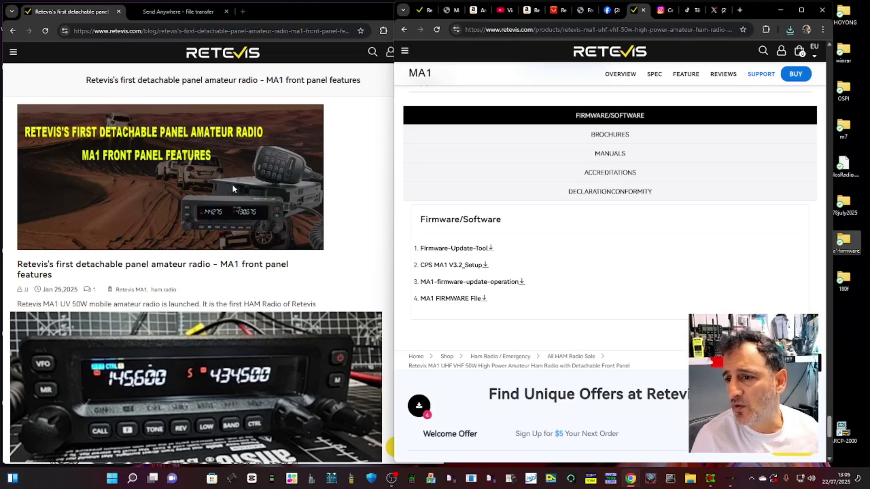
Bring up the MA1-UPDATE-MAIN-BOARD-FIRMWARE-OPERATION.PDF window and scroll through its first-page steps.
left_click(253, 86)
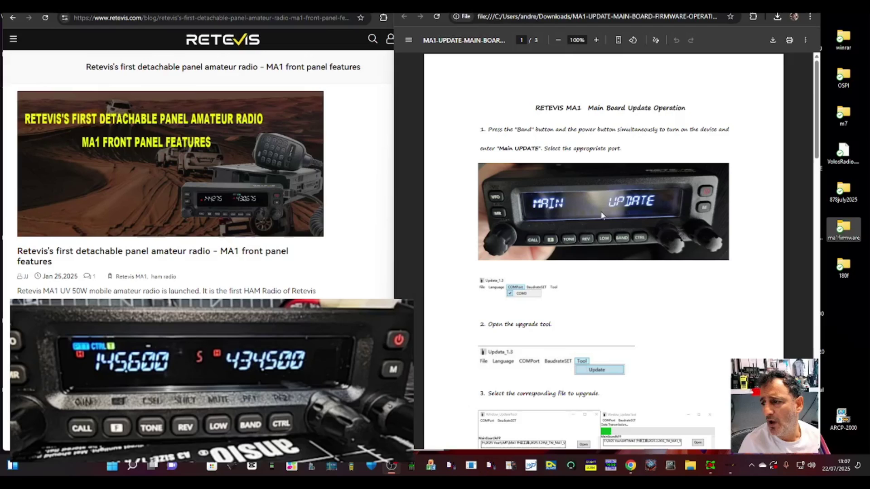
scroll(655, 200, "down", 3)
scroll(662, 206, "up", 3)
scroll(669, 212, "down", 1)
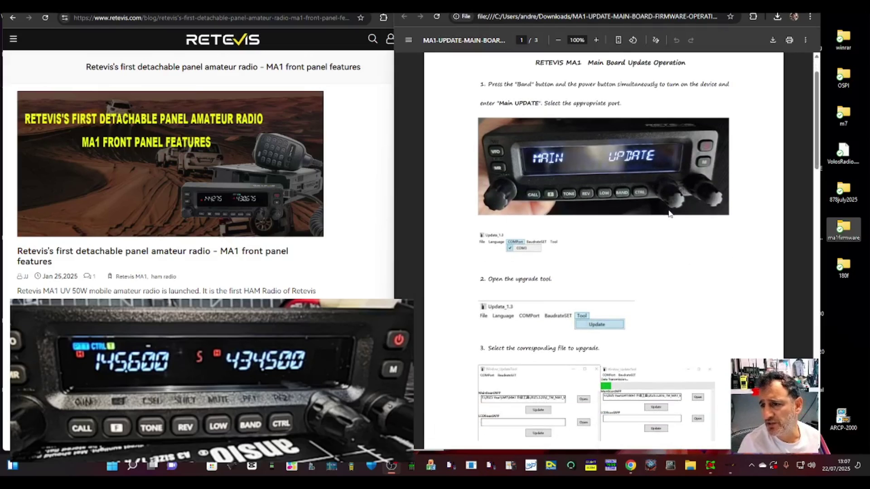
scroll(668, 212, "up", 1)
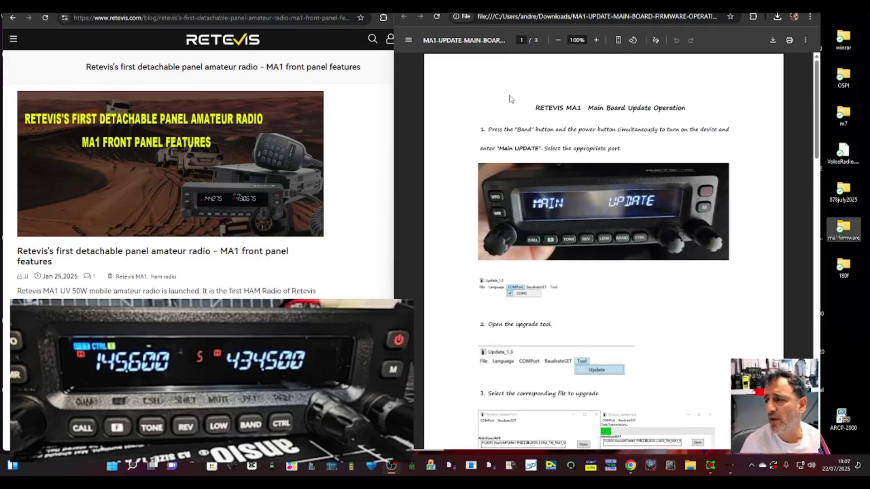
Extract MA1-FIRMWARE-20250617.ZIP from the download list into Desktop\ma1firmware, then close WinRAR.
left_click(778, 16)
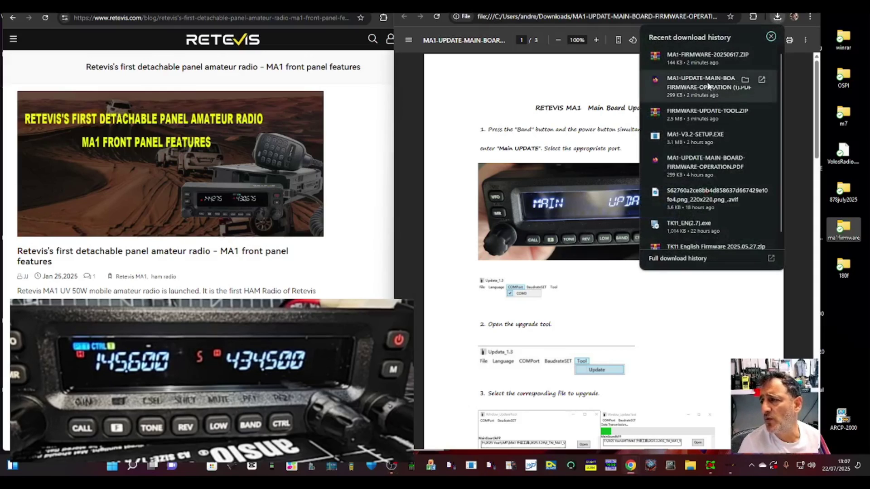
left_click(694, 58)
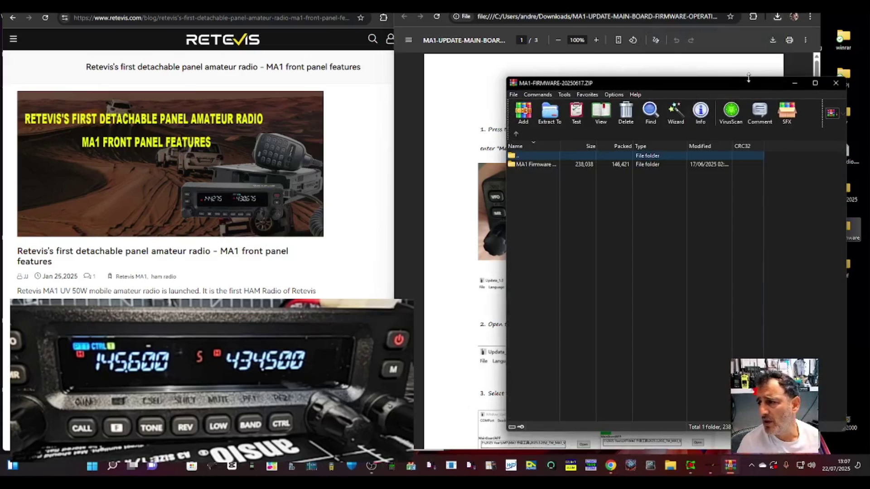
left_click_drag(756, 89, 691, 66)
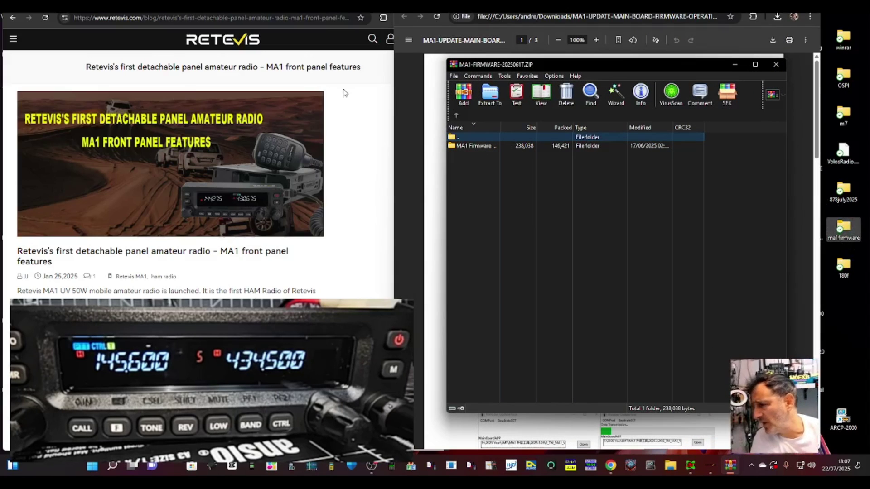
left_click(492, 95)
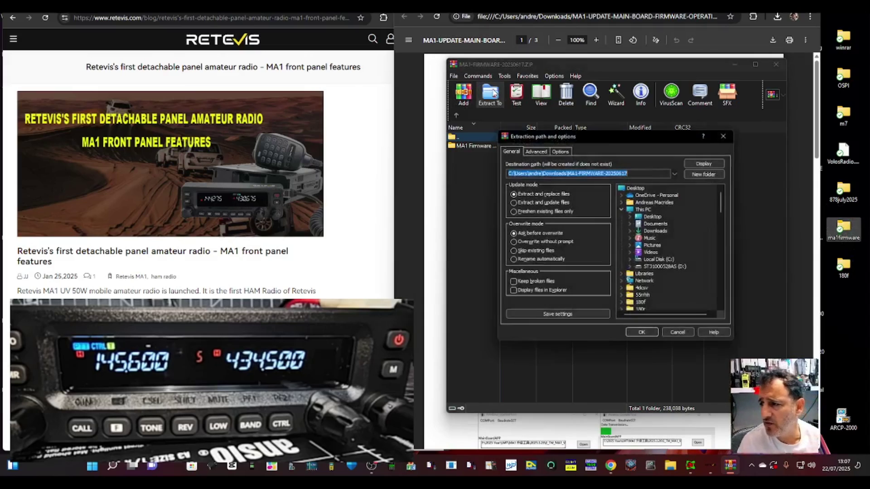
left_click(654, 217)
left_click_drag(726, 212, 725, 271)
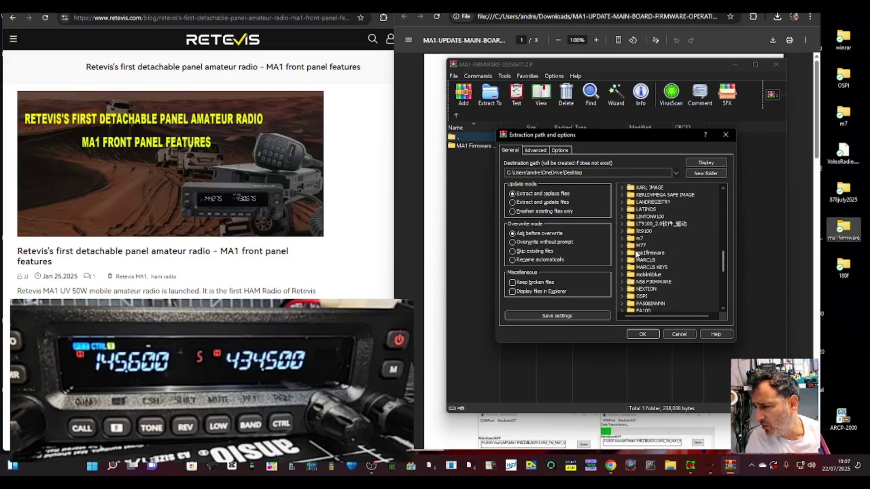
left_click(652, 254)
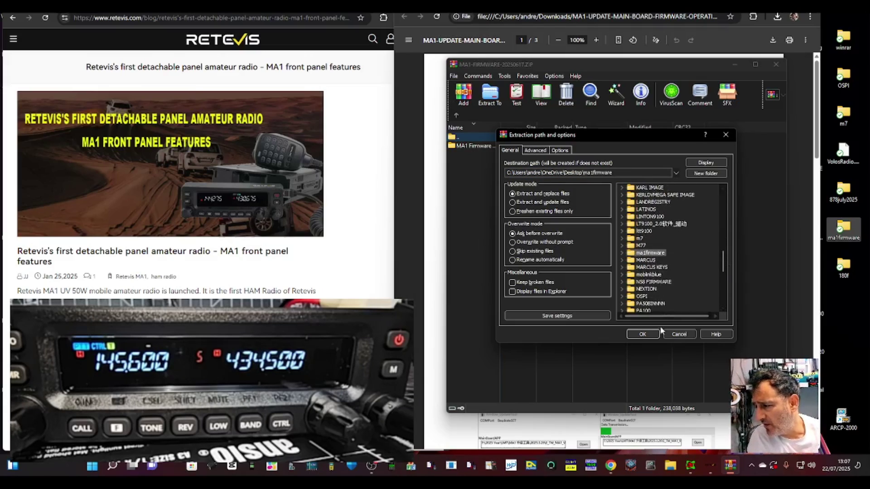
left_click(642, 334)
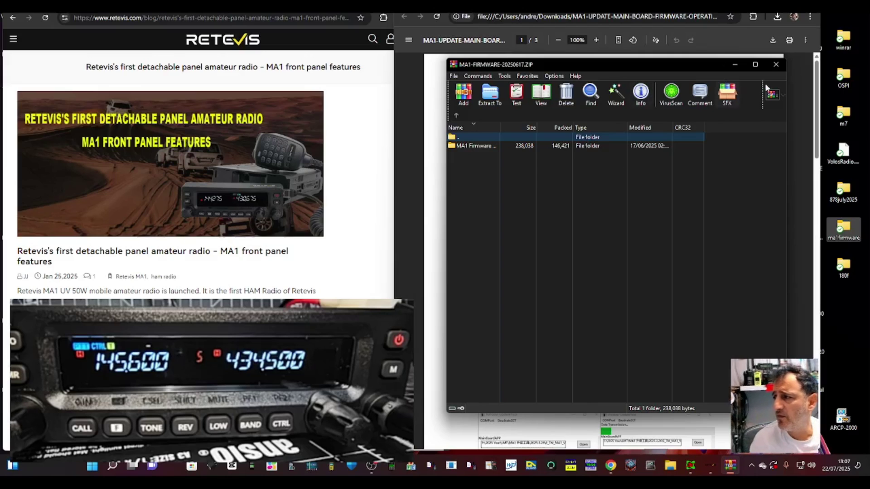
left_click(776, 64)
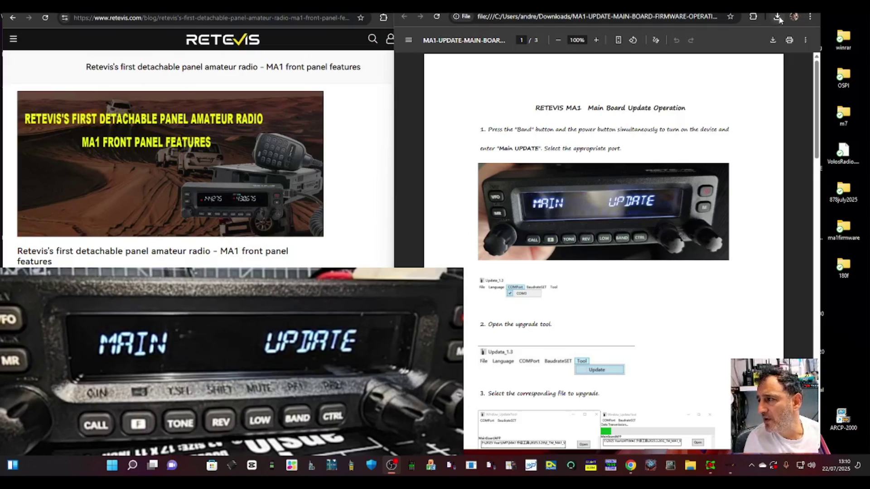
Open FIRMWARE-UPDATE-TOOL.ZIP from downloads, look inside its Firmware Update folder, and bring up Extract To options.
left_click(778, 17)
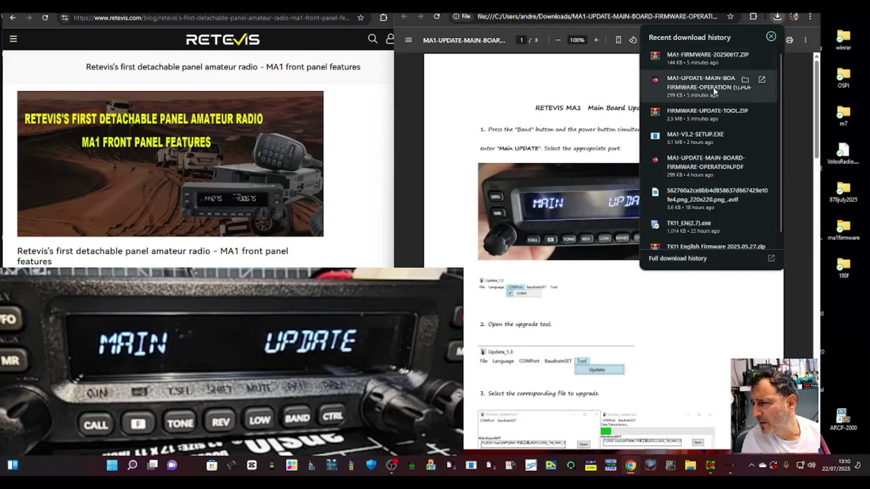
left_click(690, 120)
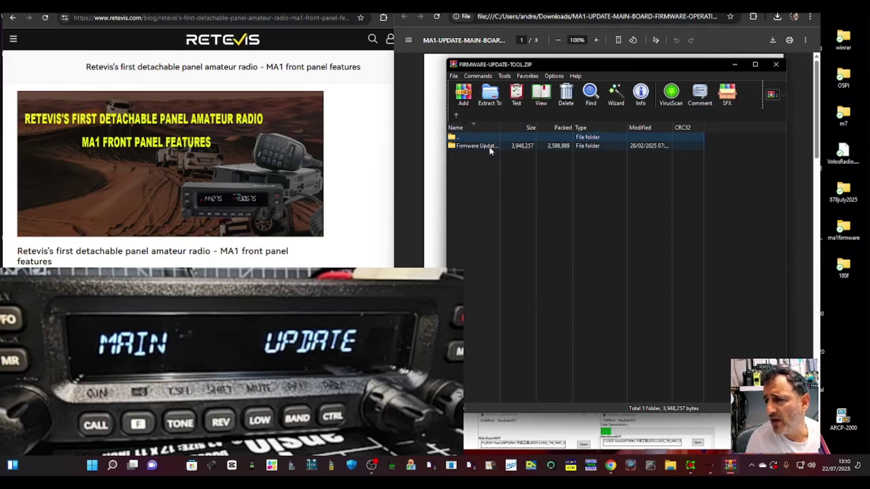
double_click(490, 146)
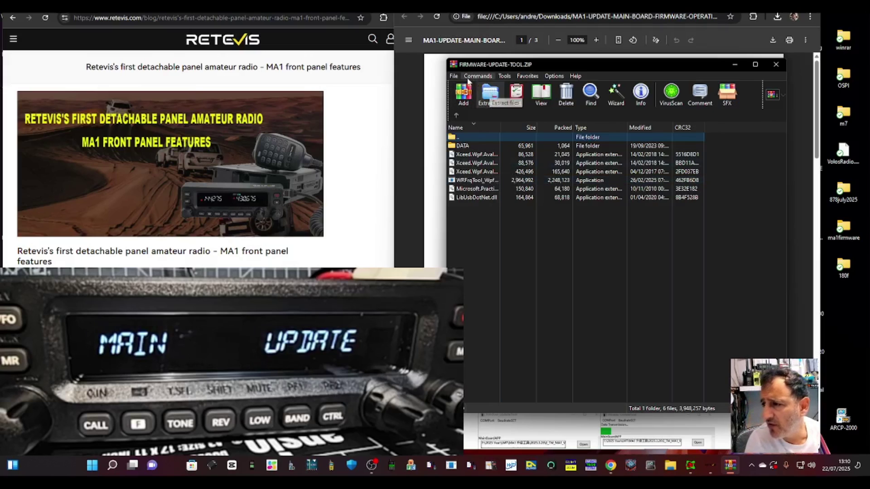
left_click(457, 116)
left_click(490, 93)
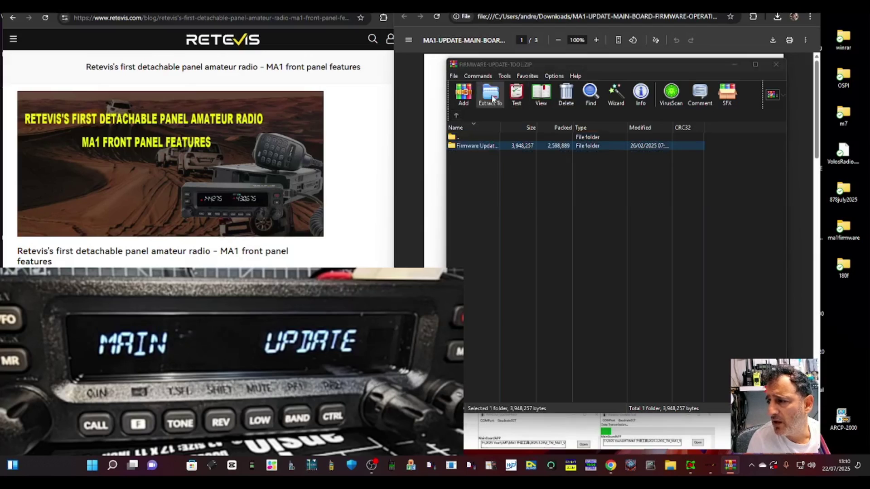
left_click_drag(723, 202, 723, 221)
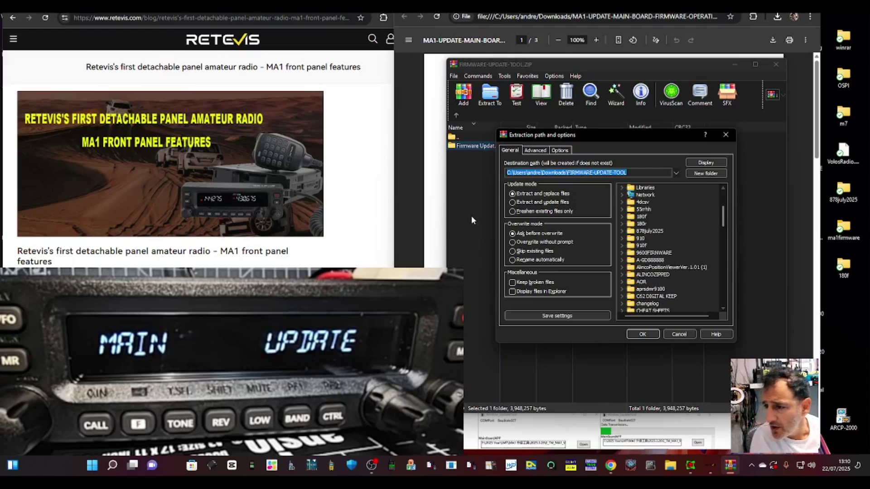
Create a new folder on the Windows desktop named ma1tool.
left_click(859, 314)
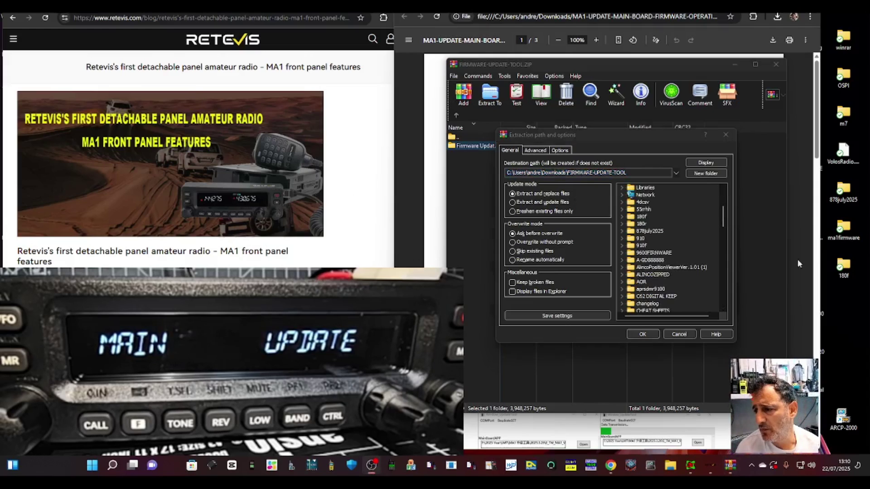
right_click(849, 334)
mouse_move(787, 331)
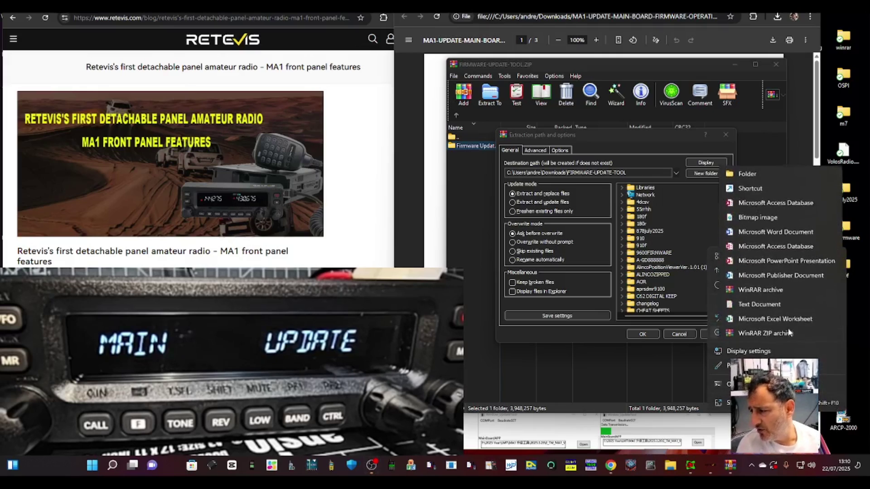
left_click(749, 172)
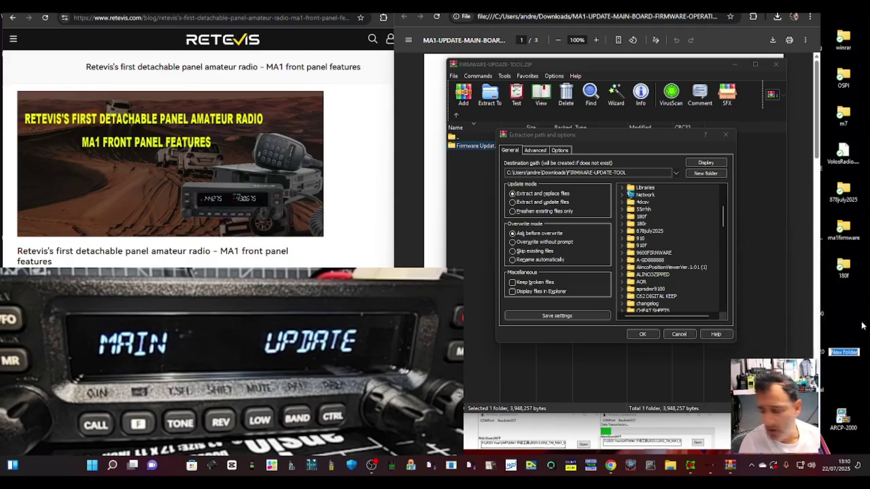
type("ma1")
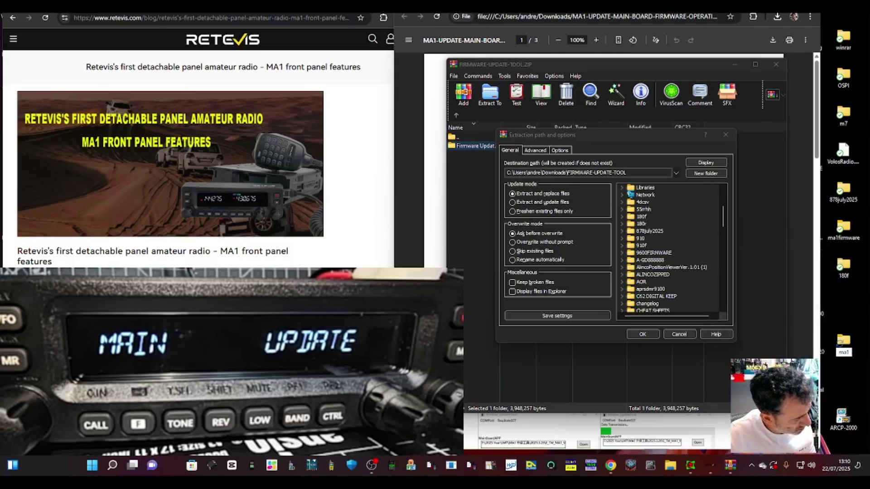
type("tool")
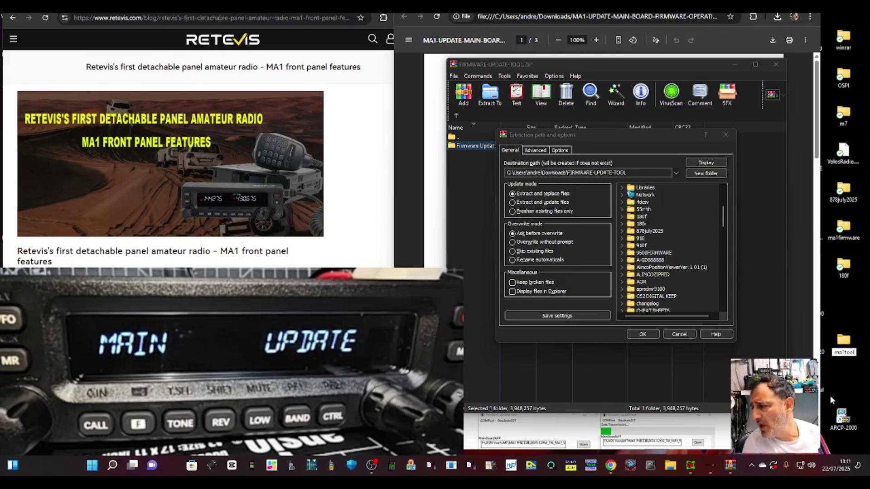
key("Return")
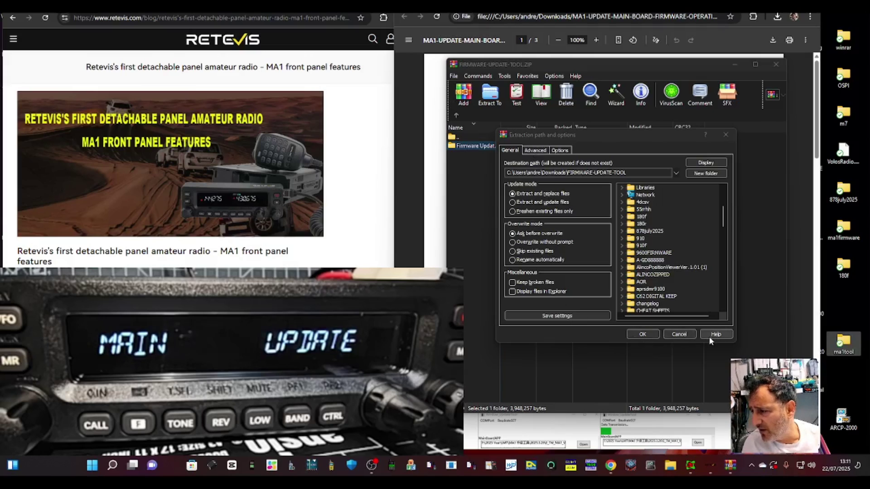
Extract FIRMWARE-UPDATE-TOOL.ZIP into the ma1tool desktop folder, close WinRAR, and select ma1tool.
left_click(726, 135)
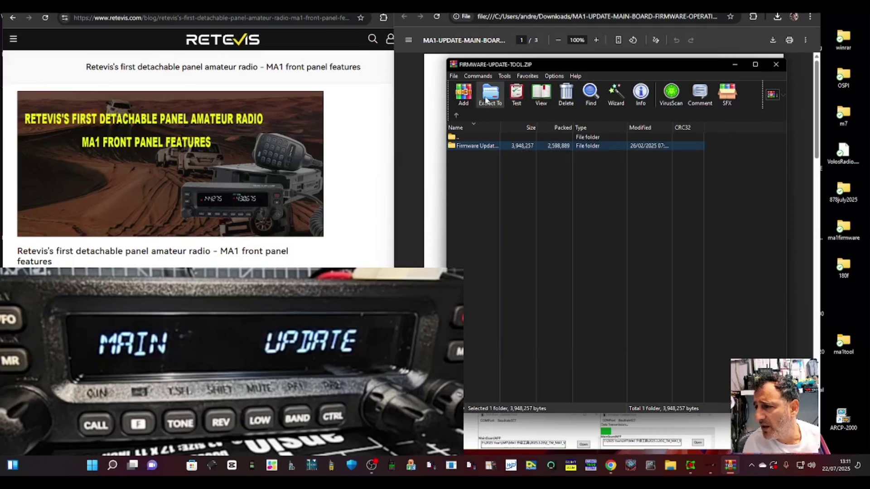
left_click(488, 96)
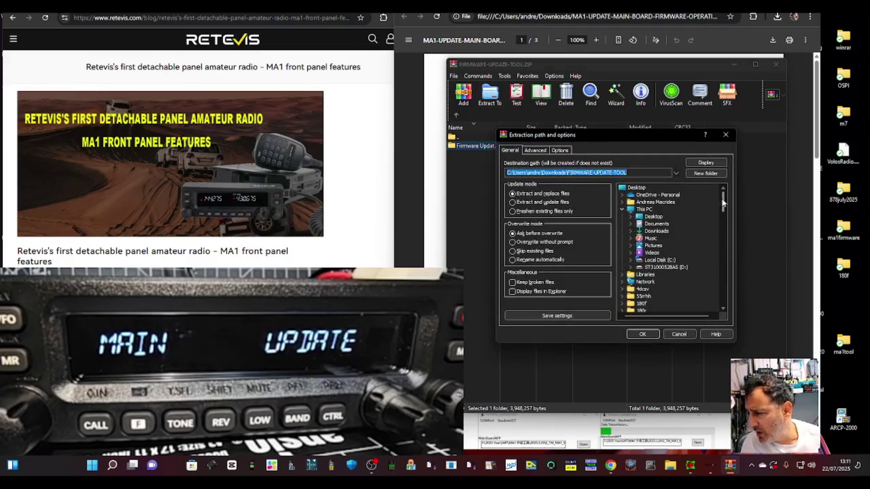
left_click_drag(724, 203, 728, 256)
left_click(643, 289)
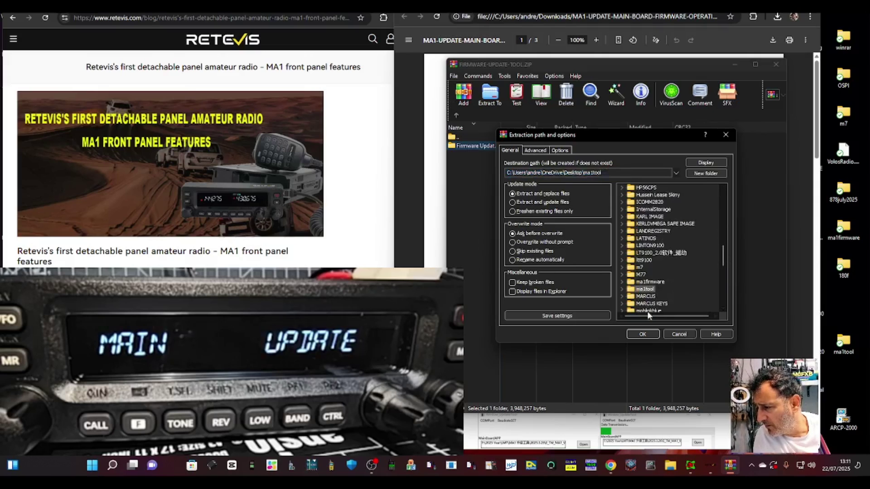
left_click(643, 334)
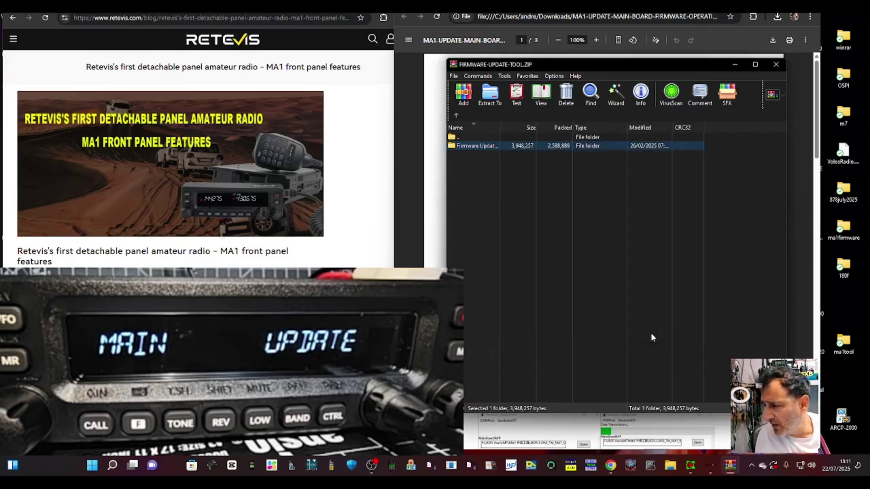
left_click(776, 64)
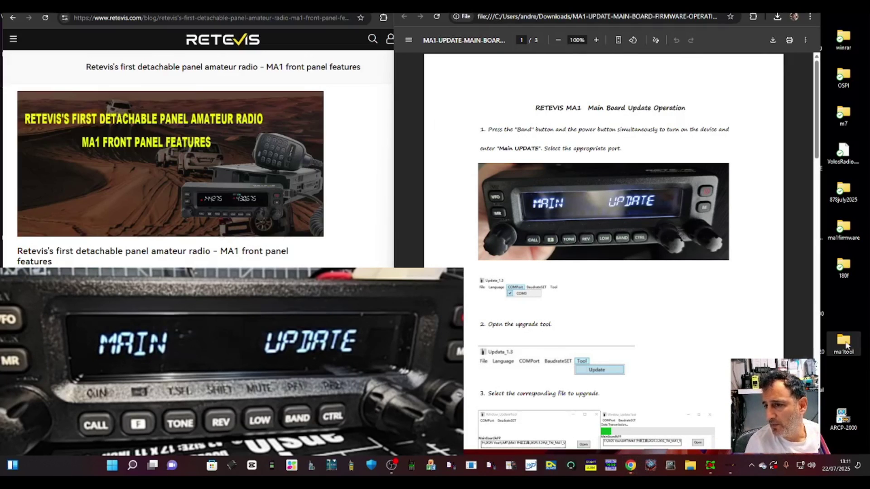
left_click(846, 343)
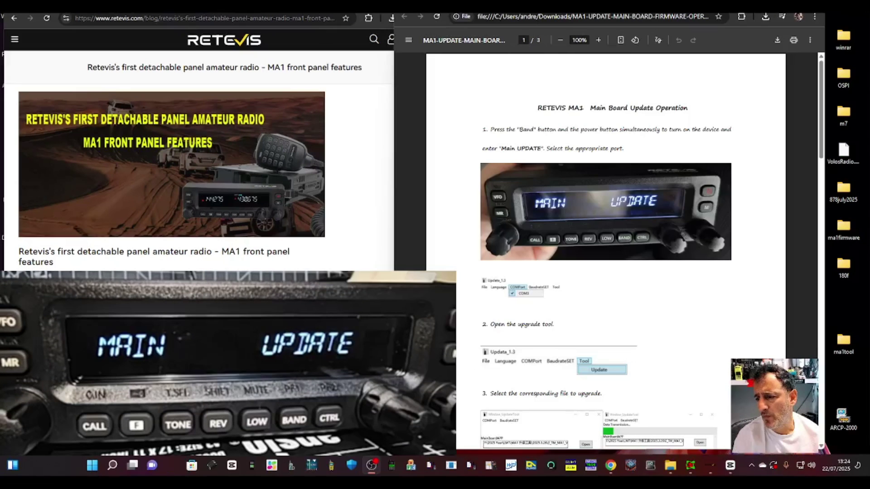
Launch WRFrqTool_WpfApp from ma1tool\Firmware Update Tool, letting it past SmartScreen with Run anyway.
double_click(843, 344)
left_click(583, 173)
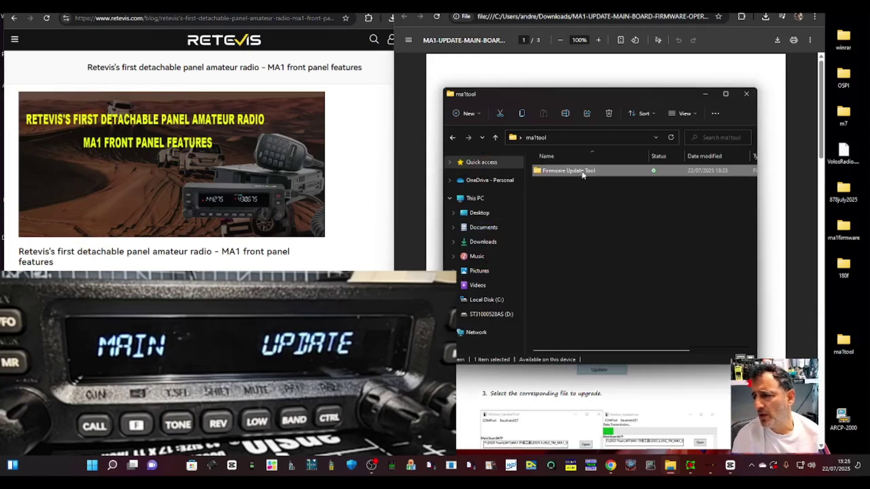
double_click(582, 172)
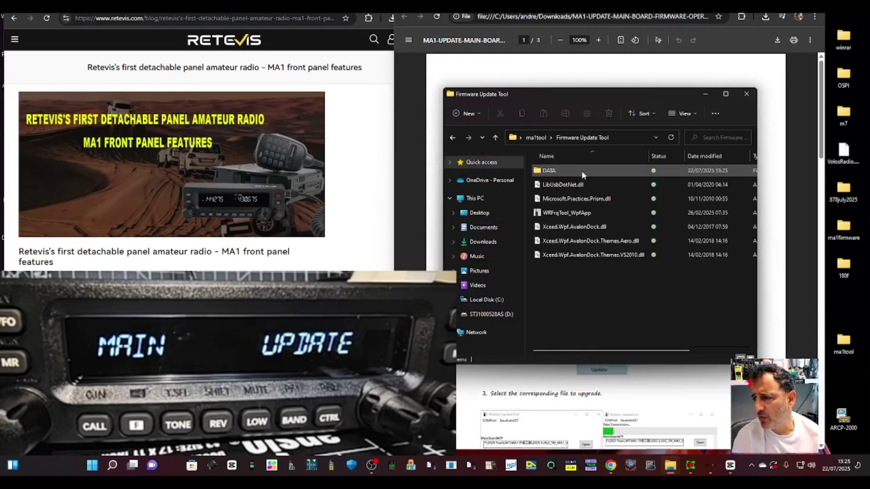
left_click(562, 214)
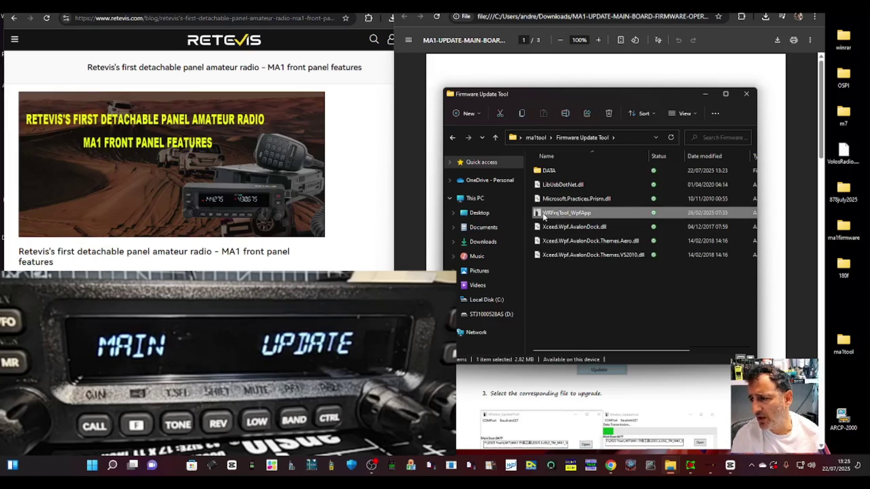
double_click(564, 213)
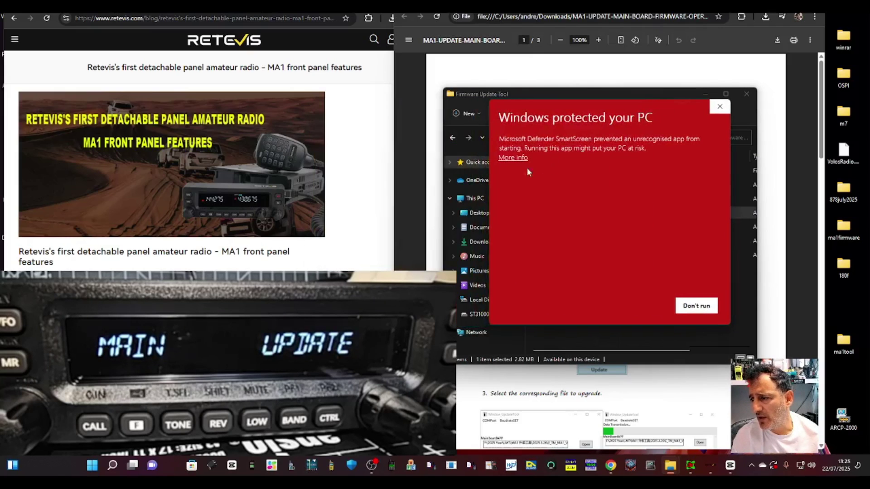
left_click(513, 158)
left_click(643, 307)
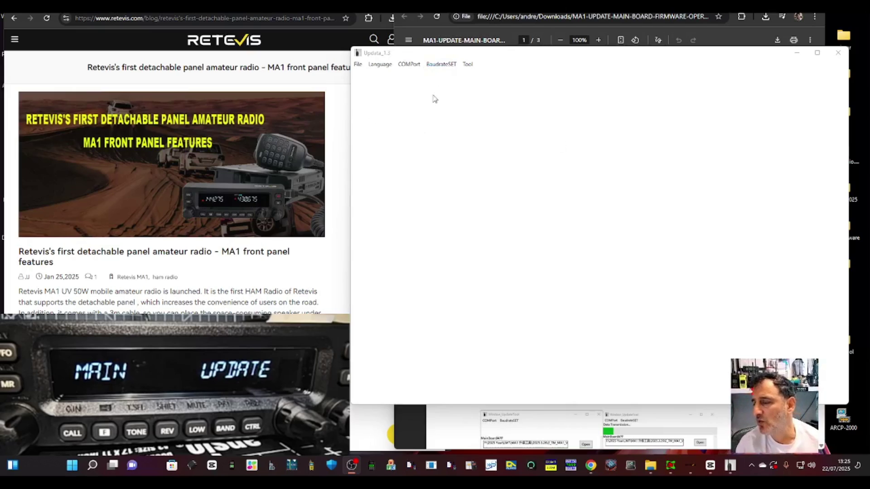
Set the serial port to COM30 and open the board firmware update window, centred on screen.
left_click(408, 64)
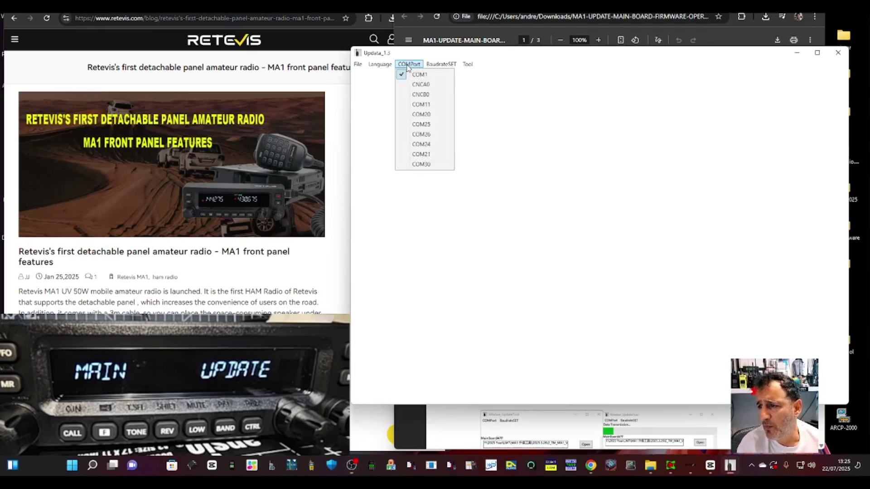
left_click(433, 165)
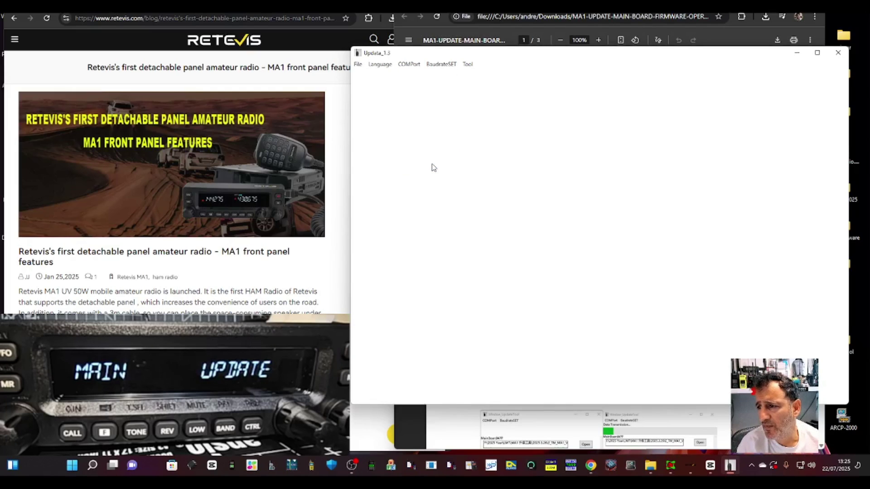
left_click(410, 64)
left_click(409, 64)
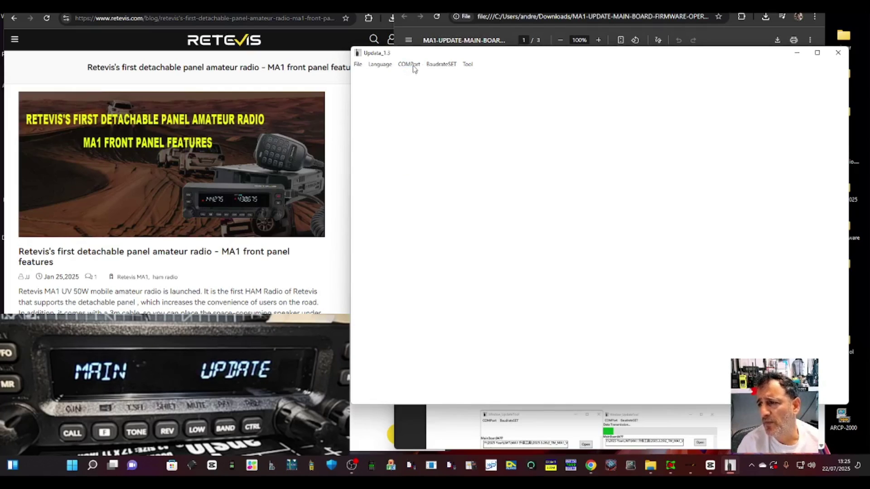
left_click(469, 65)
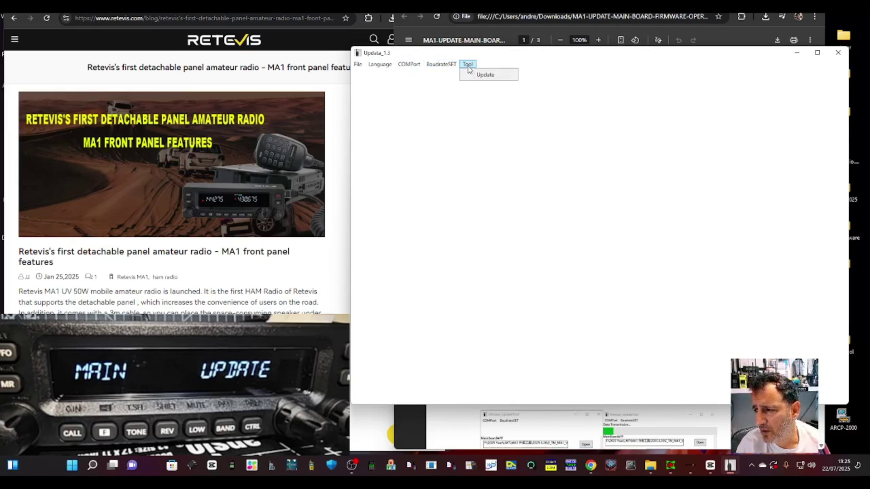
left_click(479, 76)
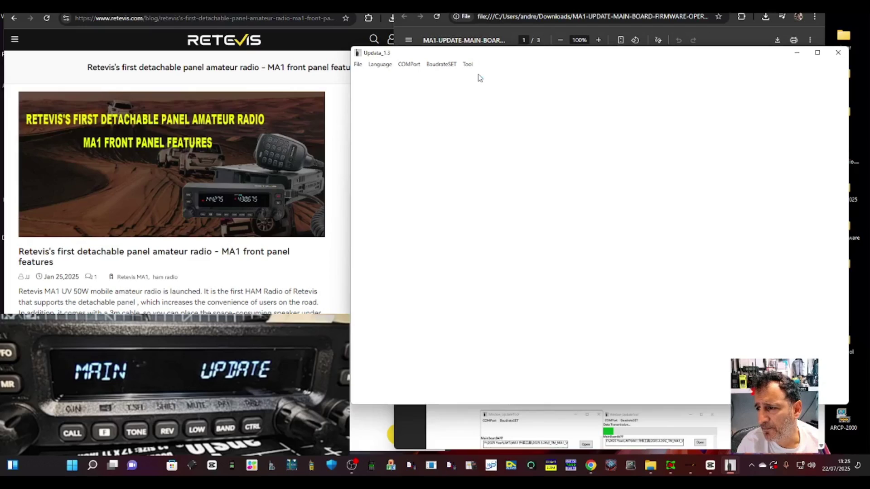
left_click_drag(158, 18, 621, 110)
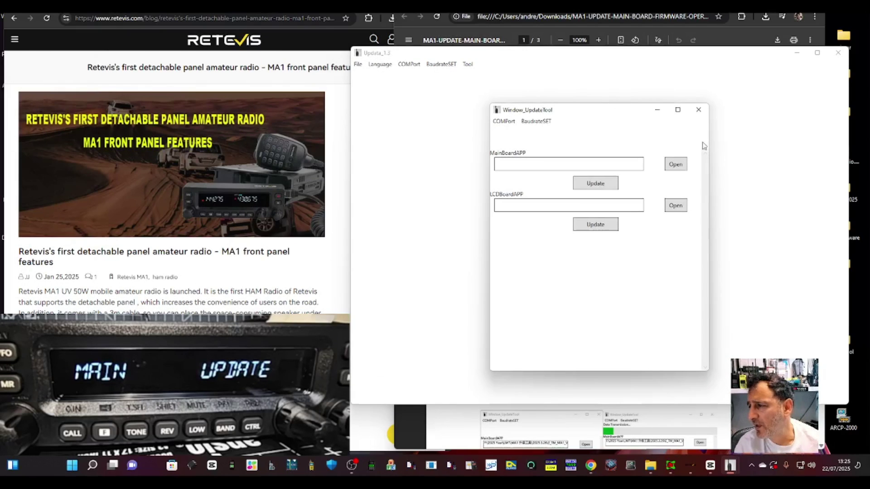
Load MA1_Main Board Firmware_V2.33.bin as the main board firmware, confirming the baud rate stays 38400.
left_click(668, 164)
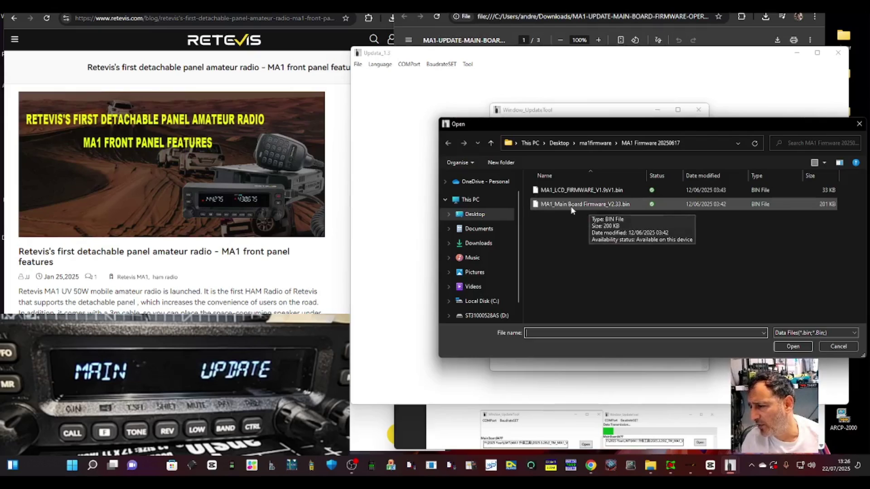
double_click(572, 205)
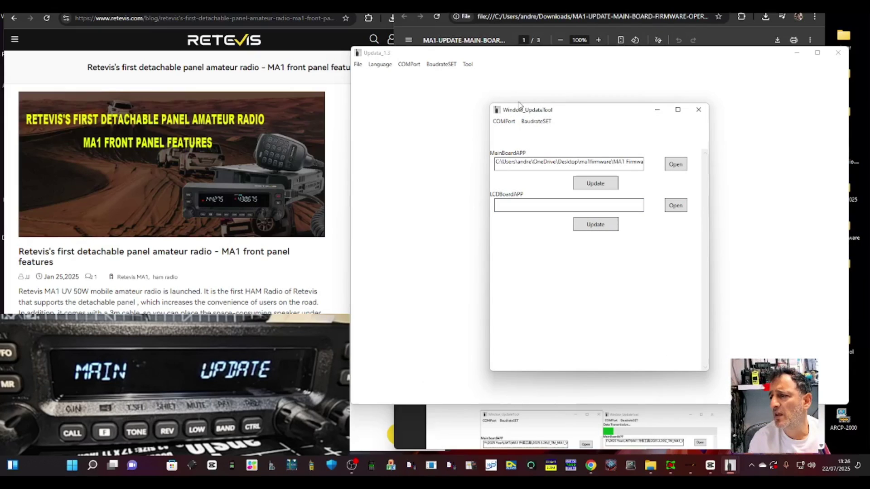
left_click(536, 122)
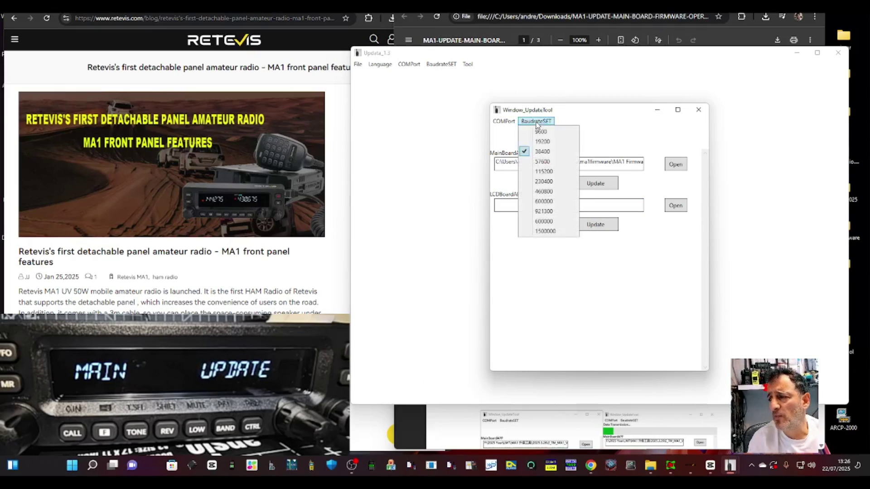
left_click(536, 122)
left_click(537, 122)
left_click(536, 122)
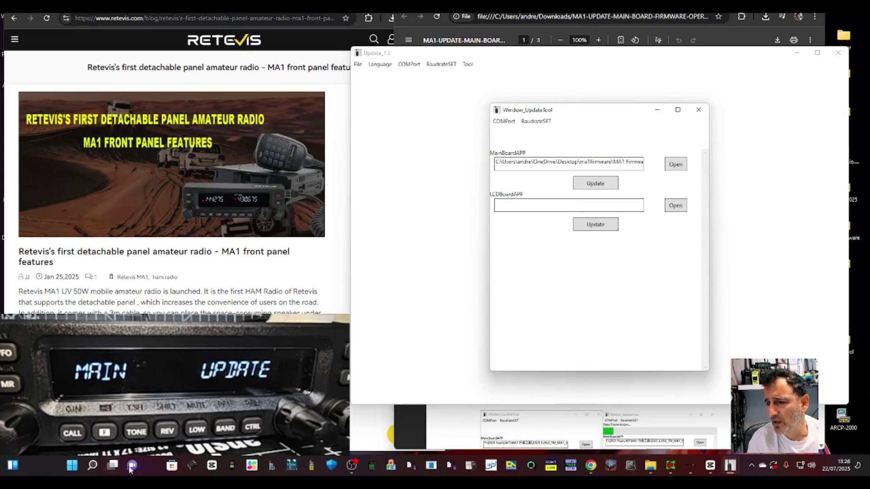
right_click(73, 471)
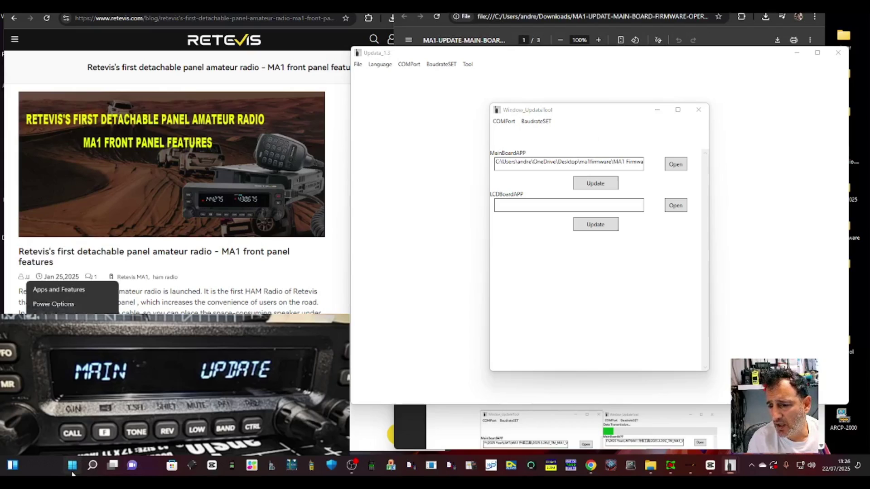
left_click(65, 268)
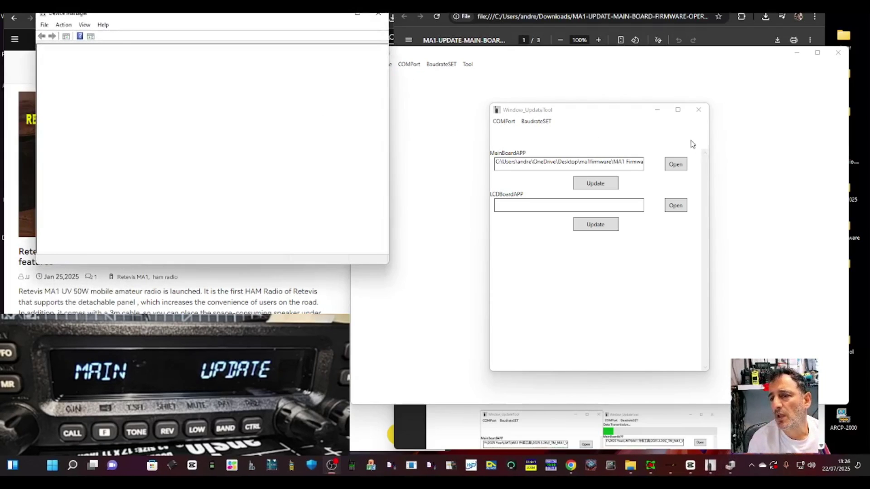
scroll(132, 178, "down", 3)
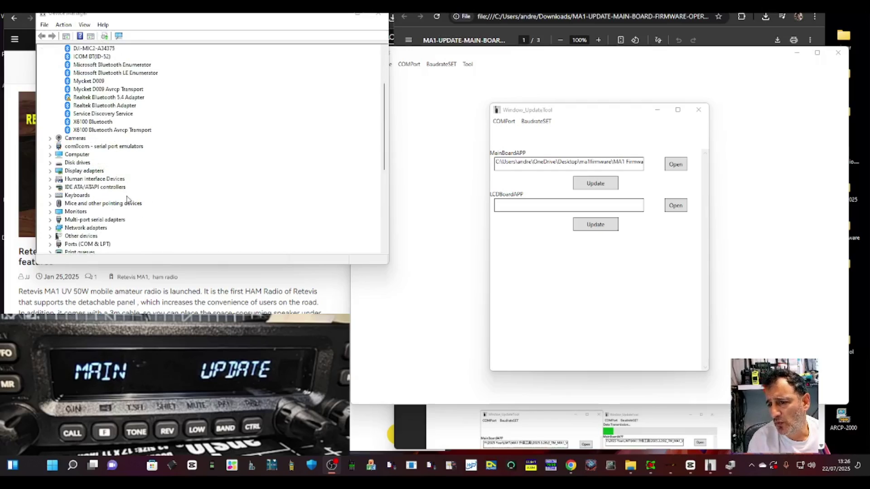
double_click(107, 243)
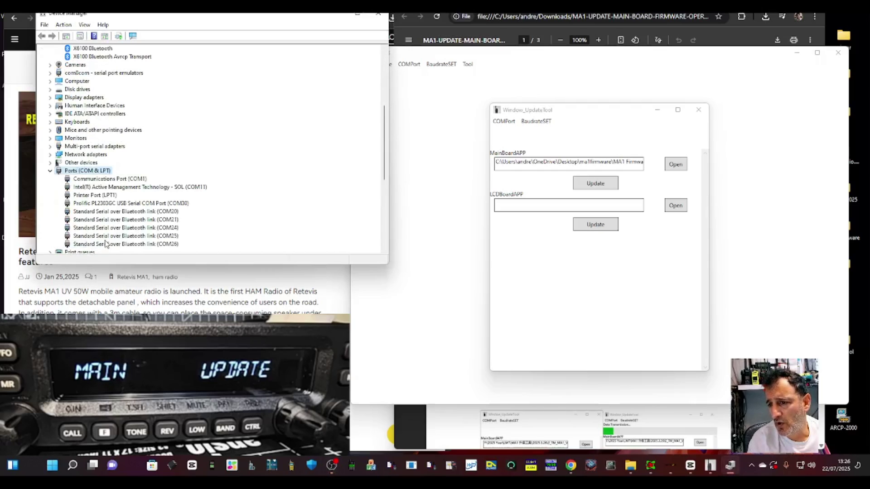
left_click(130, 204)
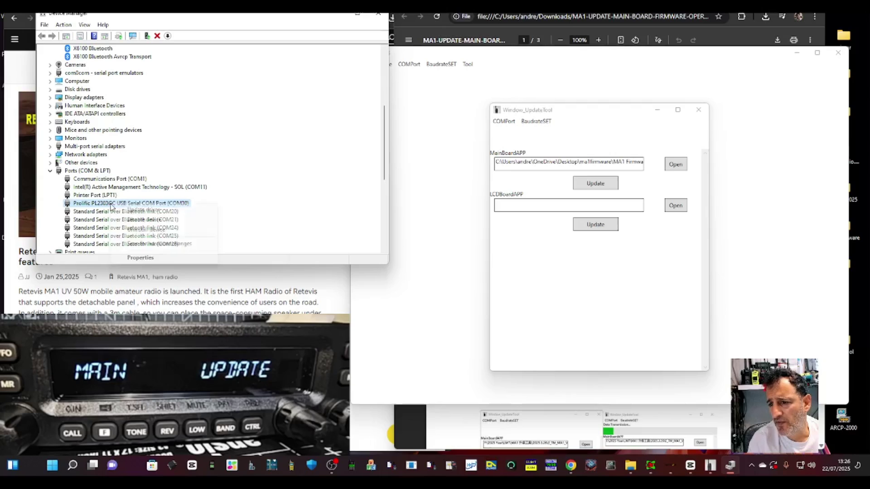
right_click(112, 207)
left_click(156, 255)
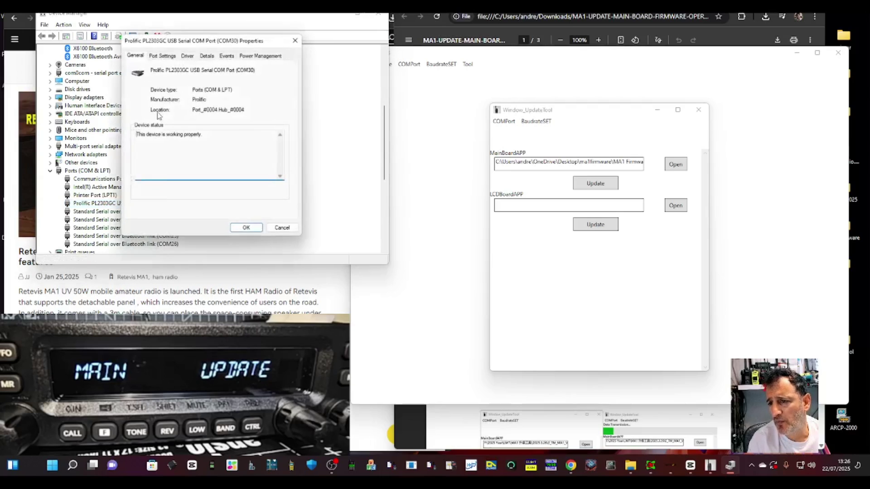
left_click(164, 56)
left_click(298, 39)
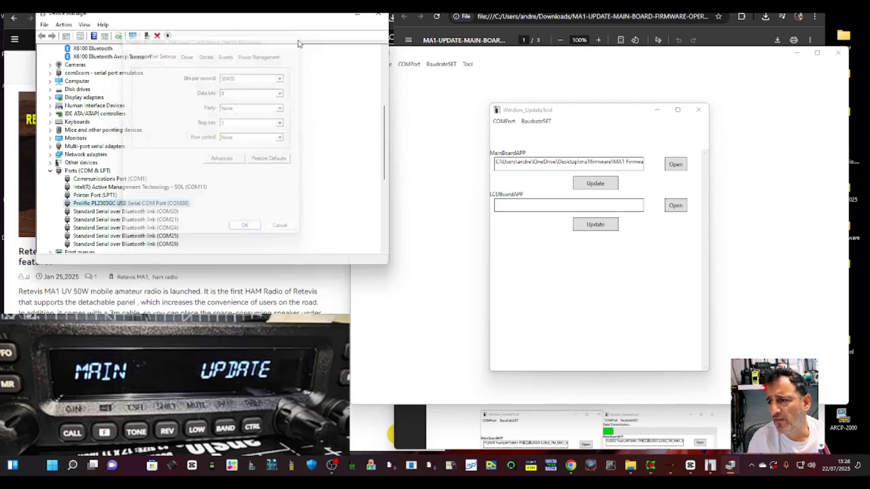
left_click(379, 14)
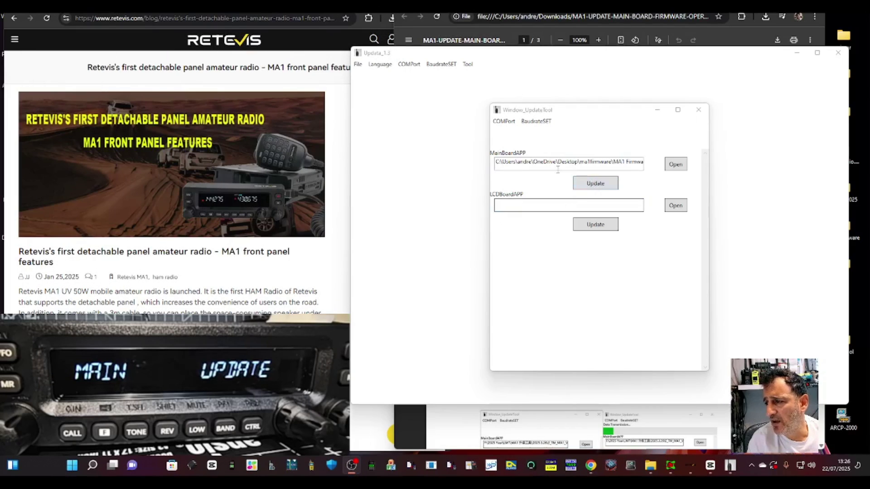
Write the main board firmware to the radio and acknowledge the Write Successful message.
left_click(588, 186)
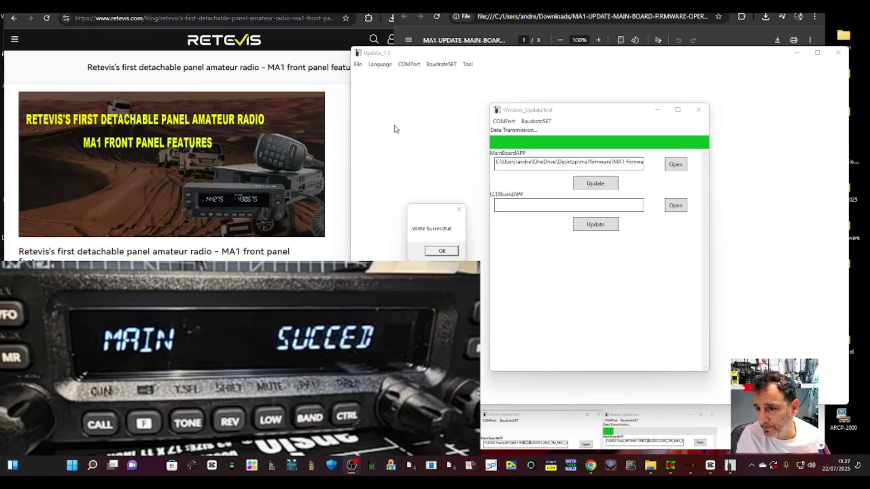
left_click(442, 252)
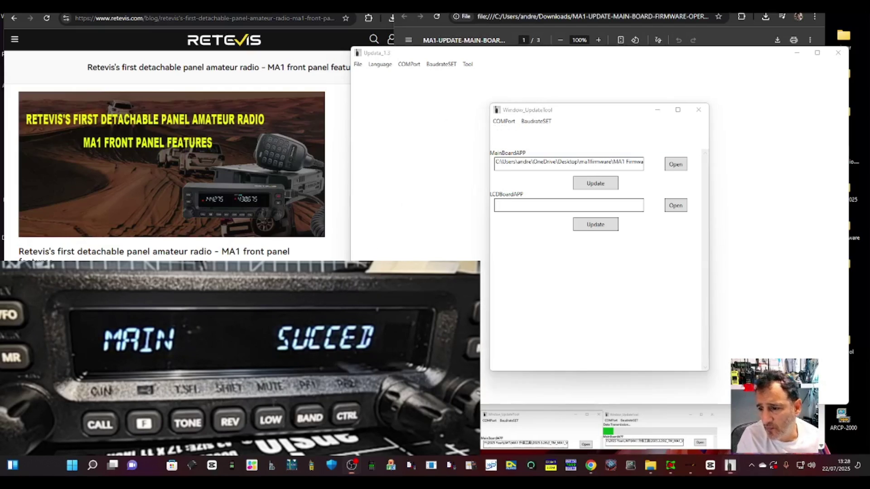
Switch back to the MA1 update instructions PDF in Chrome with Alt+Tab.
key("alt+Tab")
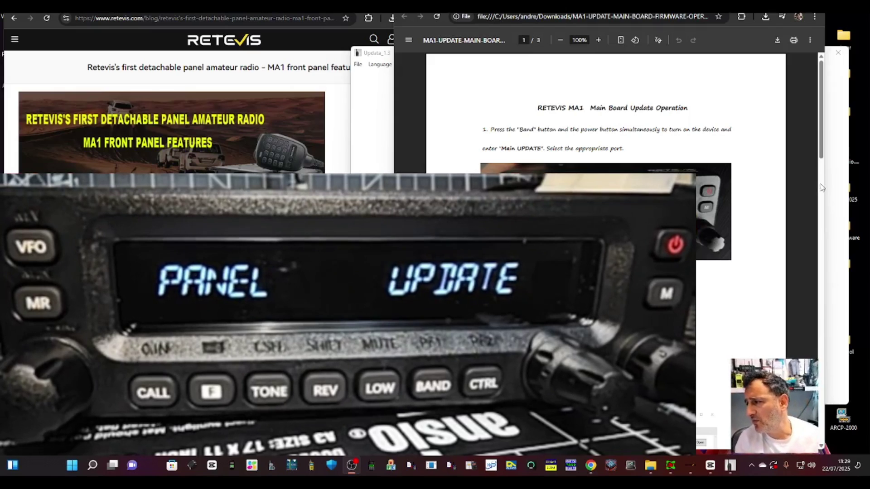
Load the LCD panel firmware .bin into the update tool and flash it to the radio.
left_click(831, 199)
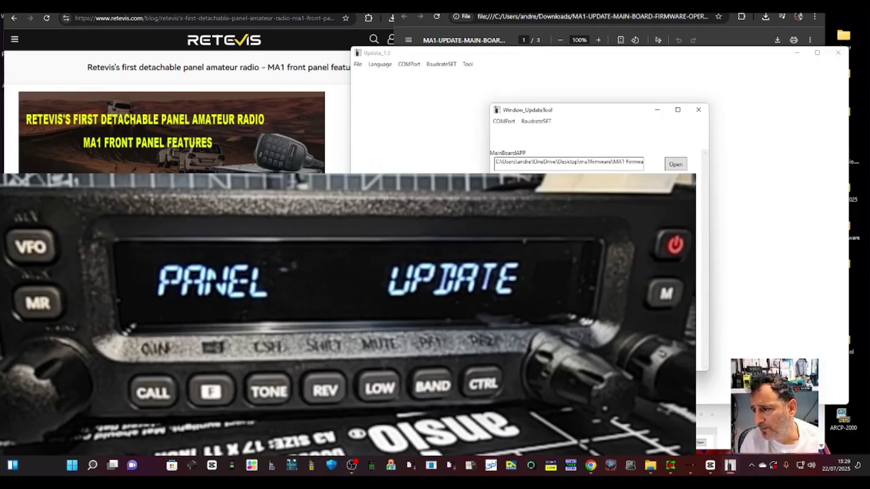
left_click(676, 164)
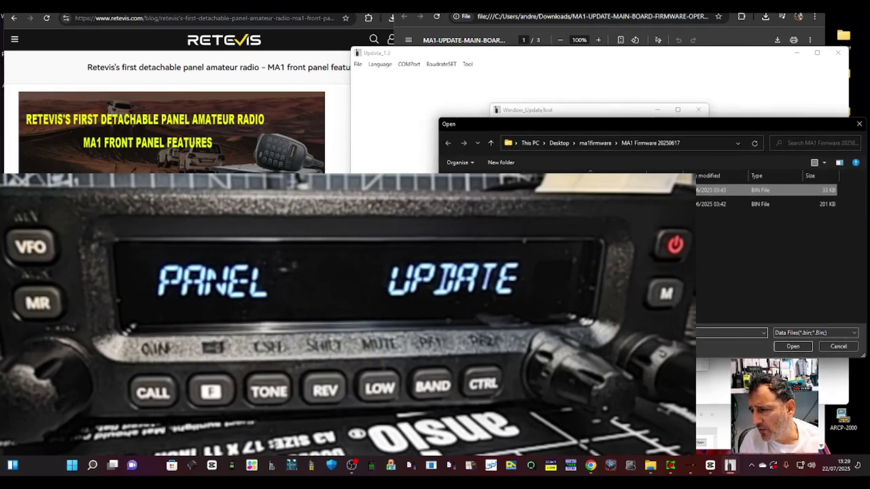
key("Return")
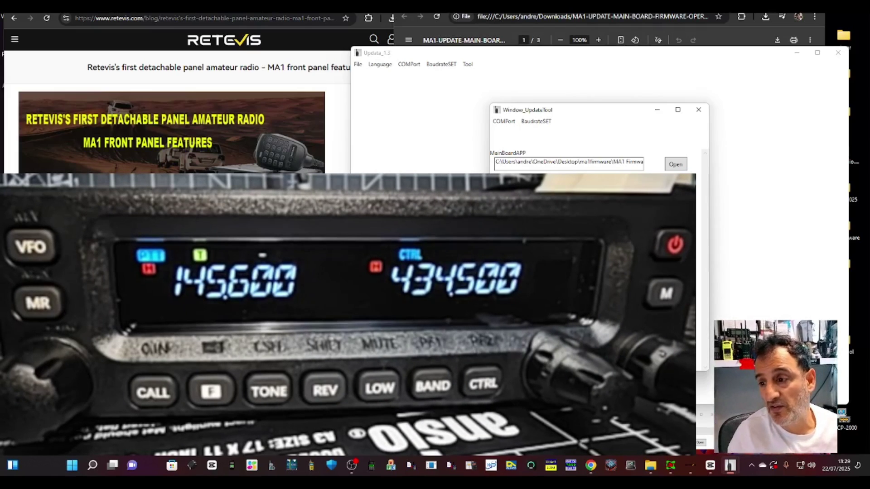
Return to the MA1 Main Board Update Operation PDF in Chrome and scroll through its pages.
key("alt+Tab")
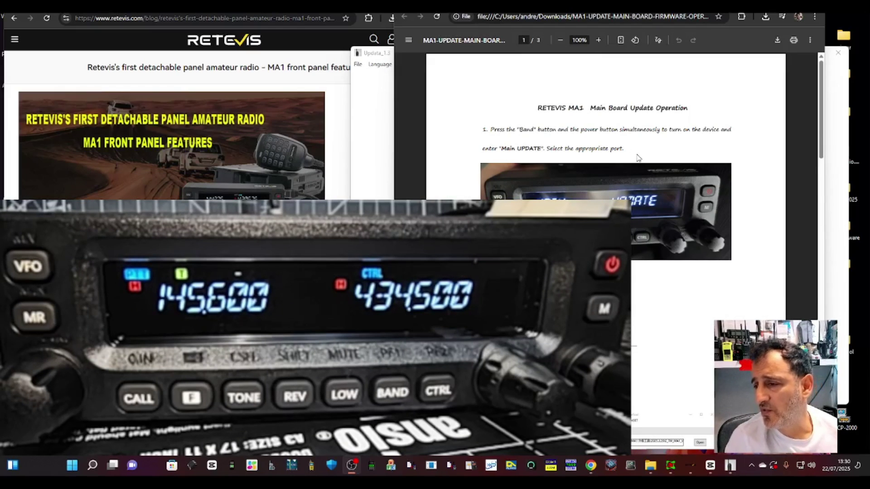
scroll(643, 158, "down", 15)
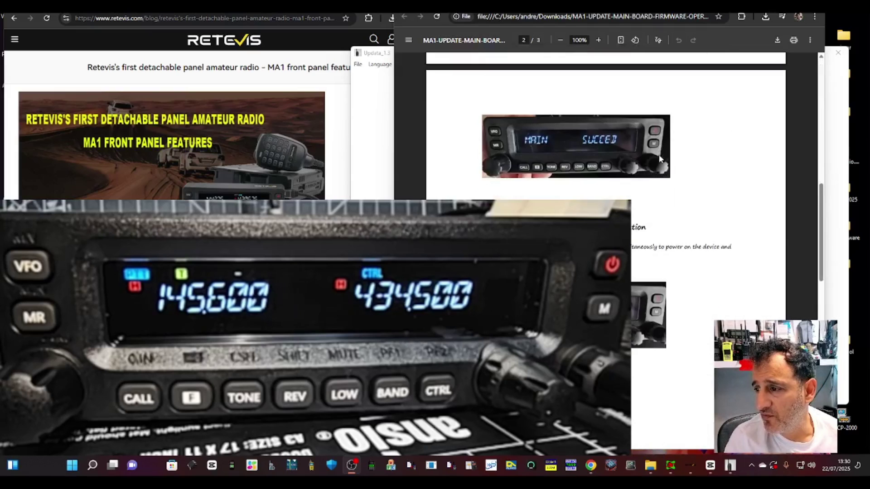
scroll(661, 159, "up", 15)
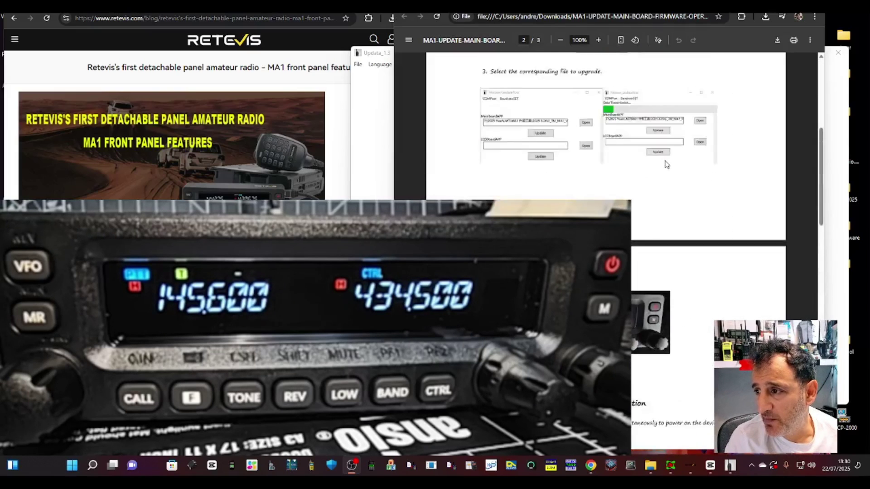
scroll(665, 159, "down", 2)
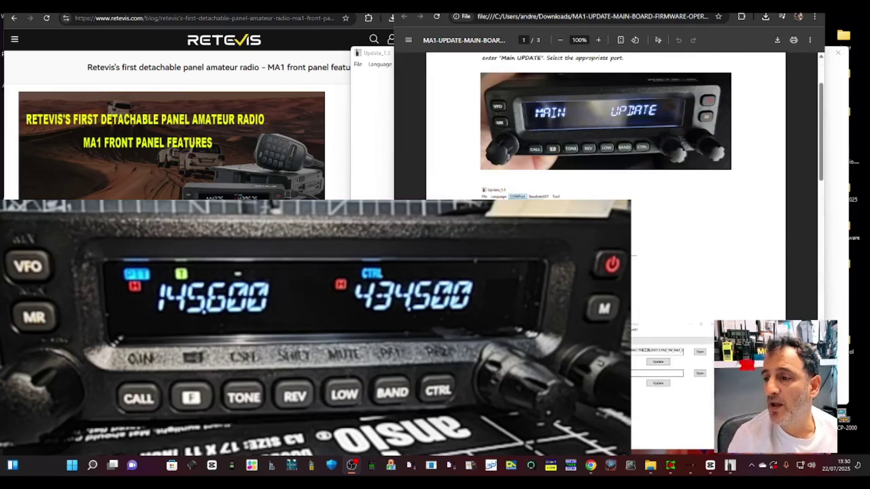